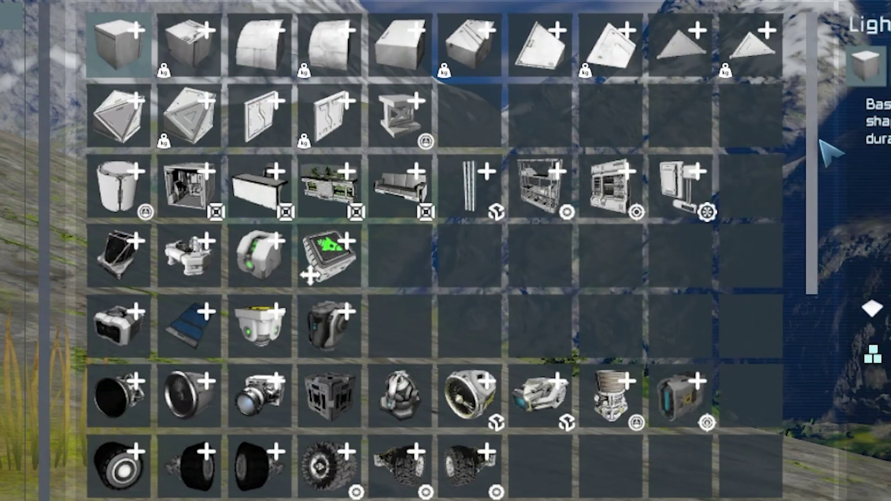
Read down the spaceengineersgame.com/plugins announcement to reach the SpaceEngineersLauncher GitHub link.
drag(820, 139, 826, 318)
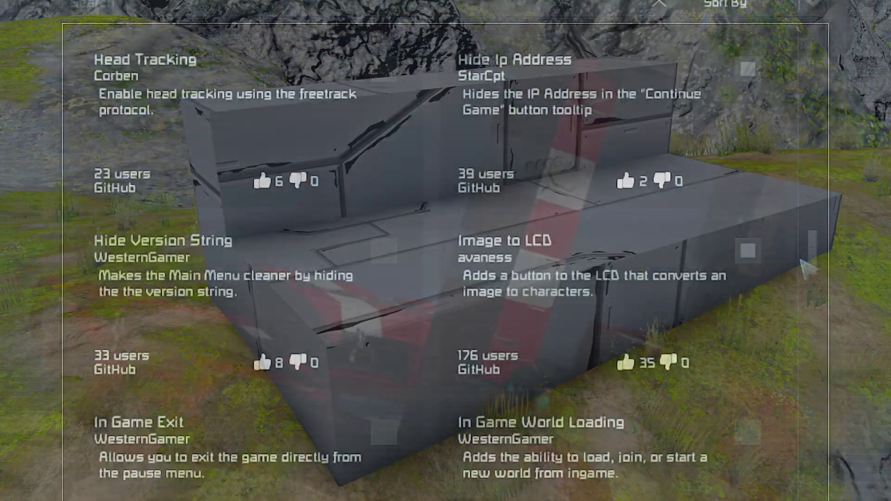
scroll(809, 279, down, 5)
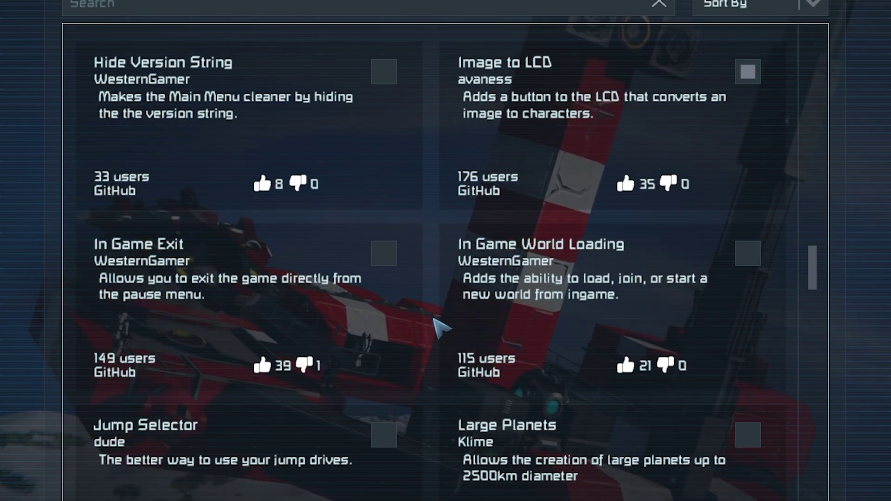
scroll(438, 326, down, 5)
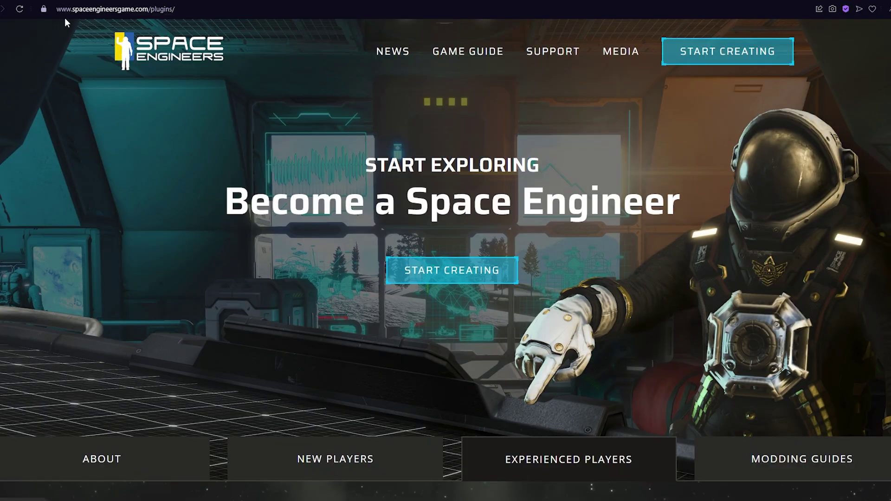
scroll(173, 19, down, 10)
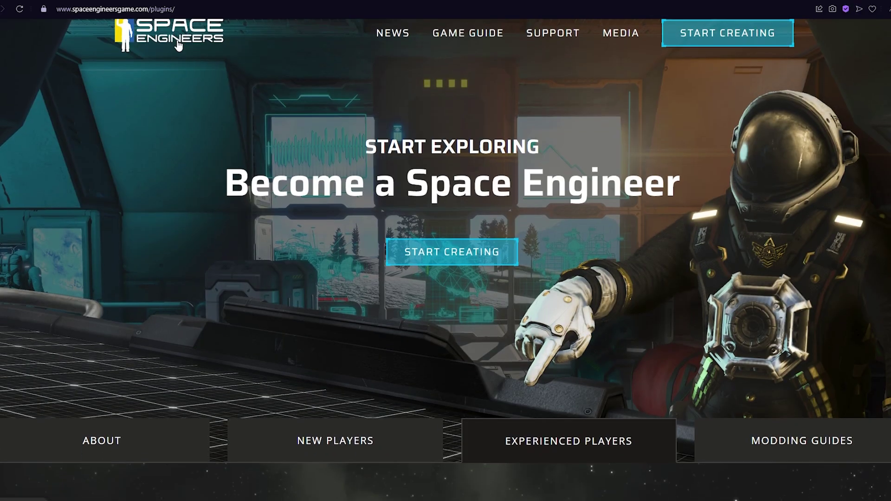
scroll(218, 167, down, 20)
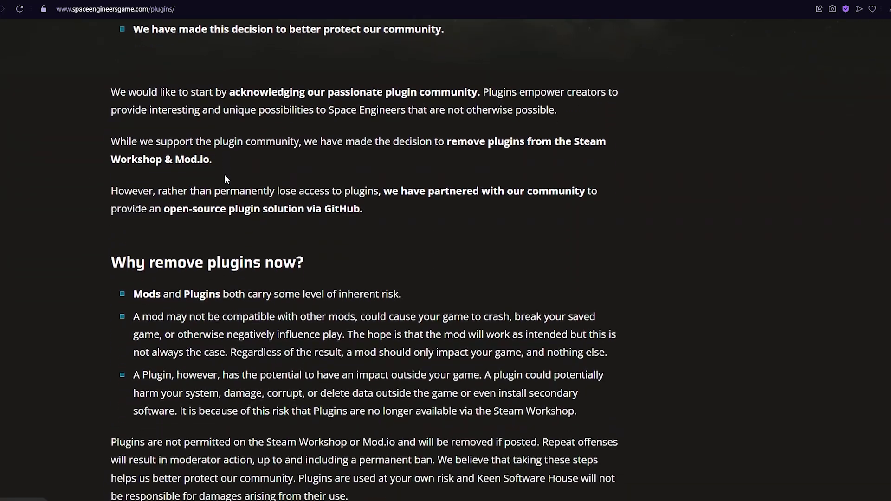
scroll(232, 180, down, 5)
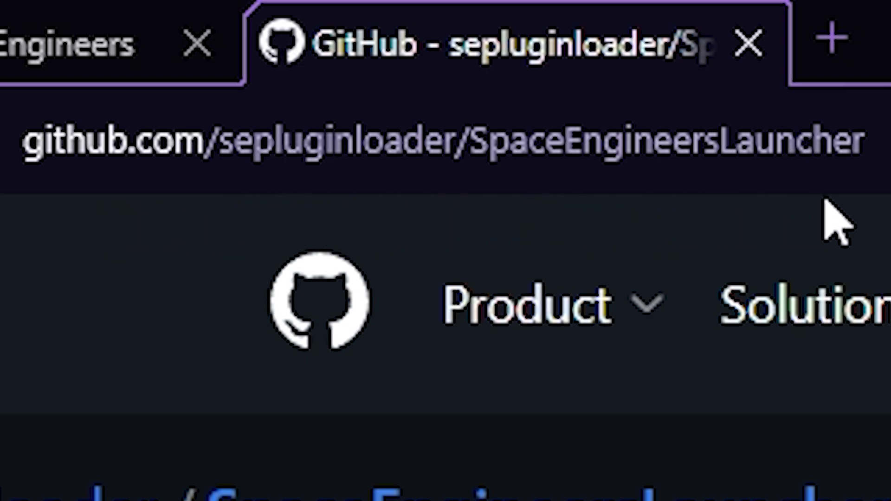
Download SpaceEngineersLauncher.exe from the v1.0.5 release assets via the README's Releases page link.
scroll(477, 478, down, 5)
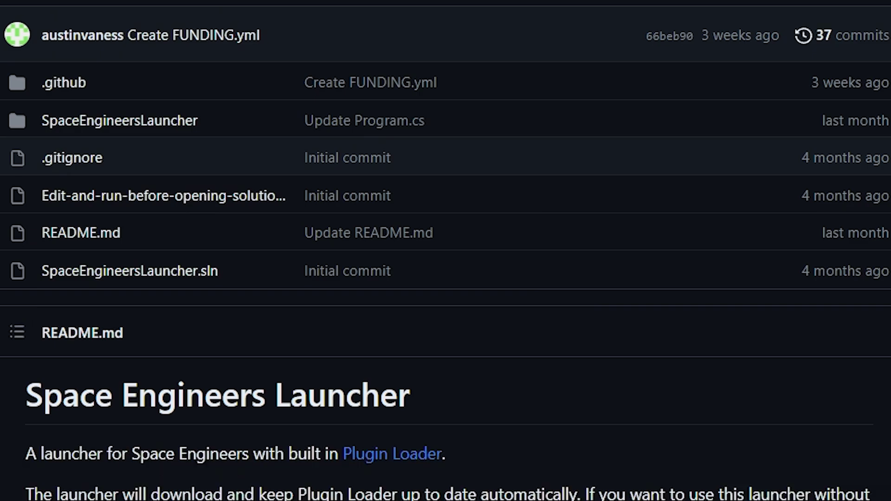
scroll(446, 251, down, 6)
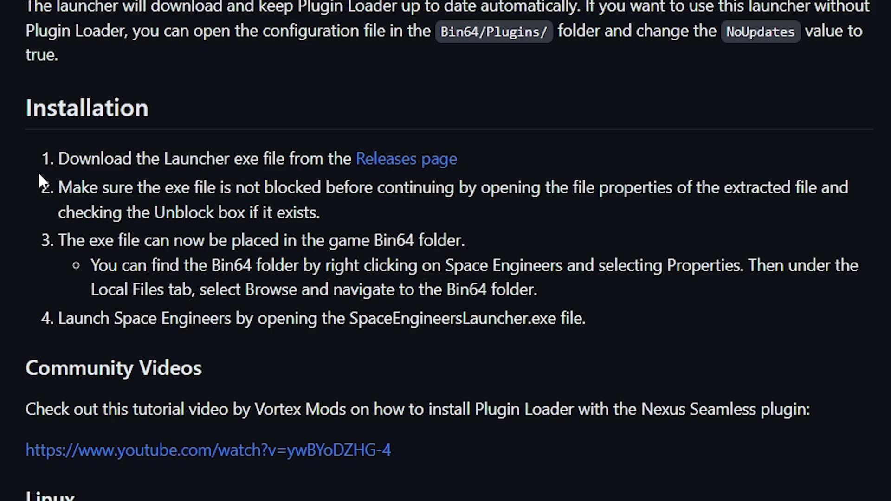
click(389, 160)
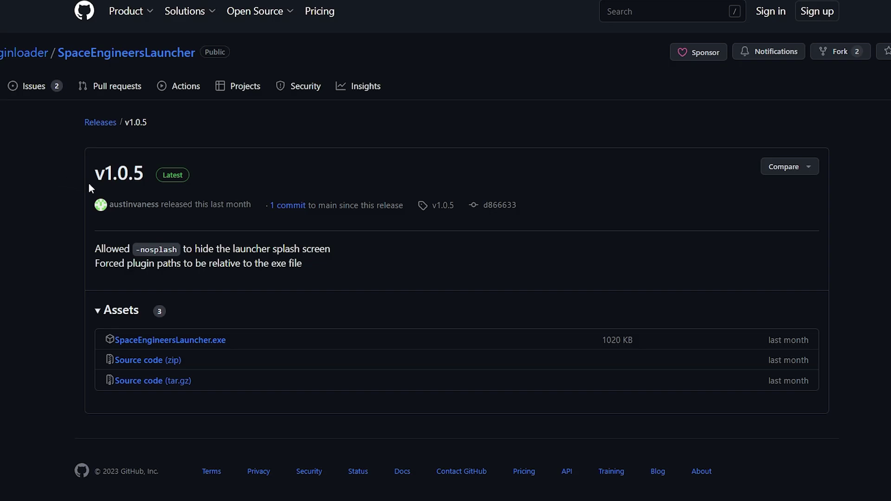
click(177, 340)
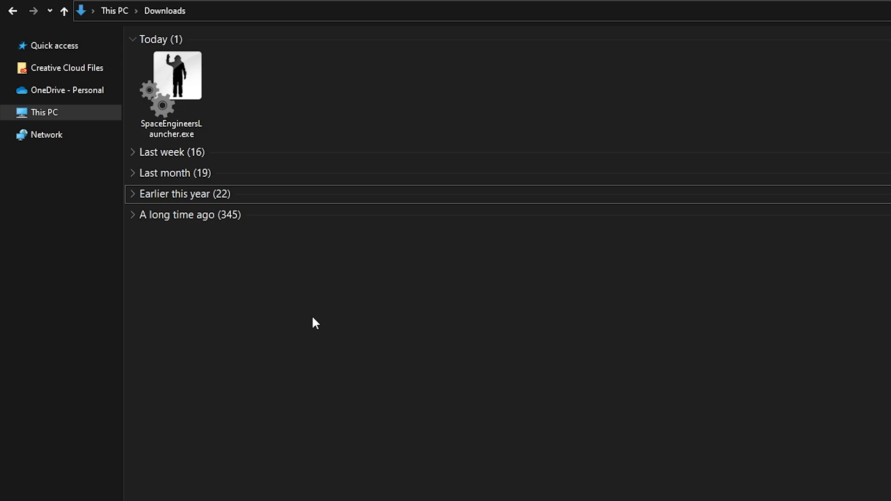
Unblock SpaceEngineersLauncher.exe in its file Properties and apply the change.
click(176, 92)
right_click(176, 92)
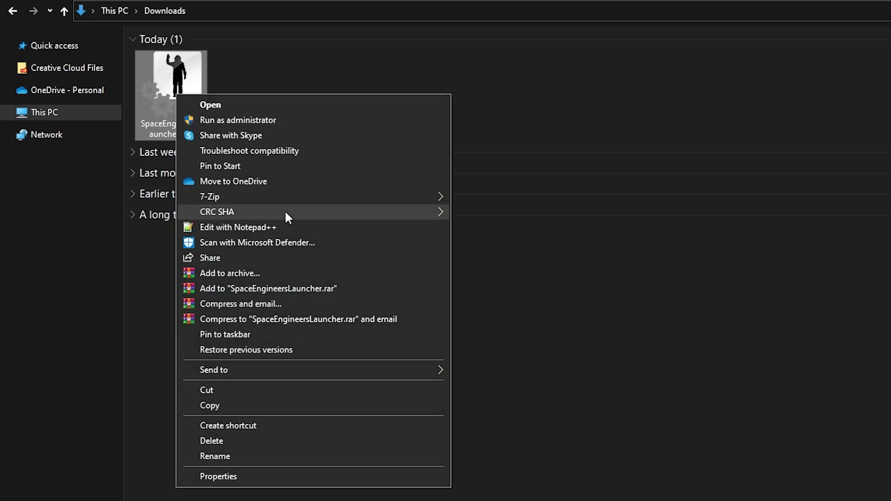
click(277, 476)
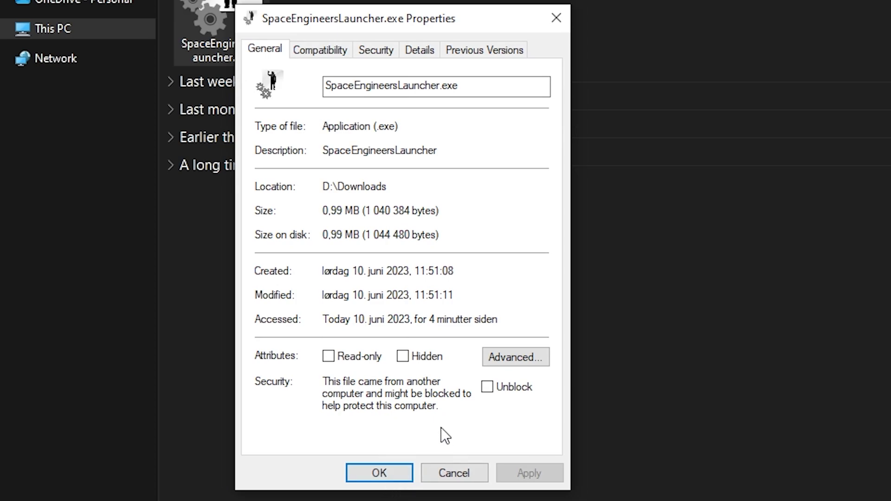
click(488, 386)
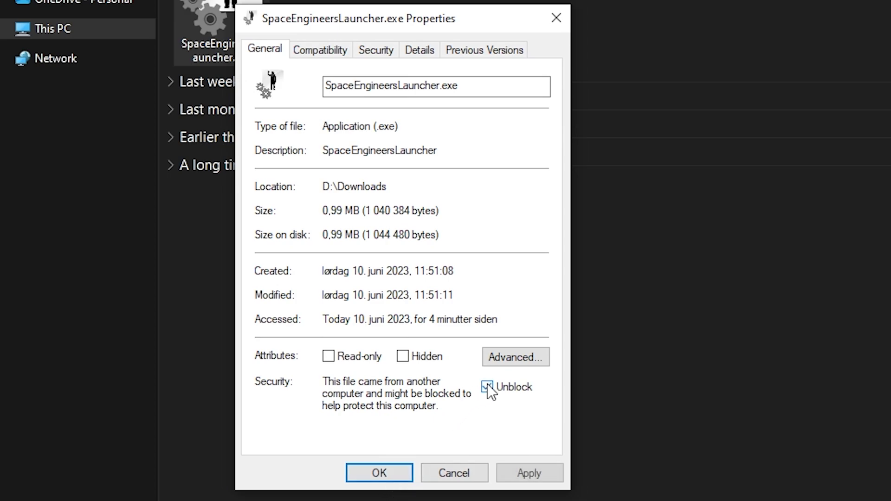
click(530, 475)
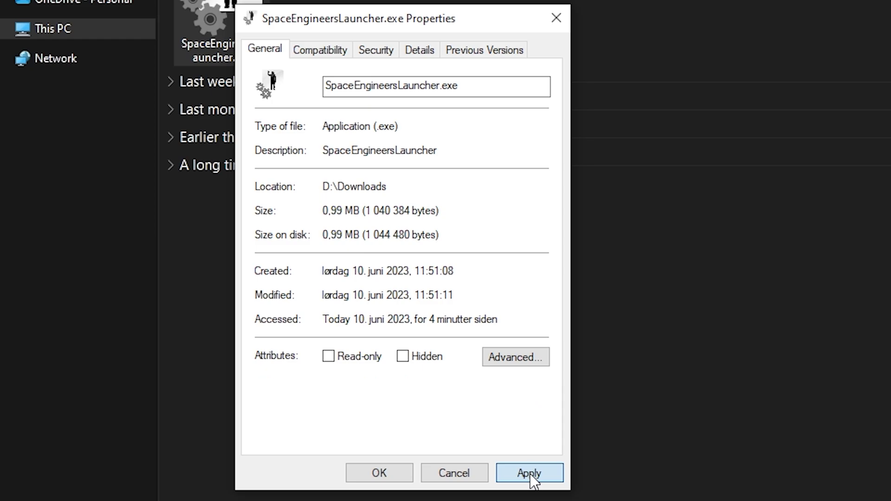
click(383, 480)
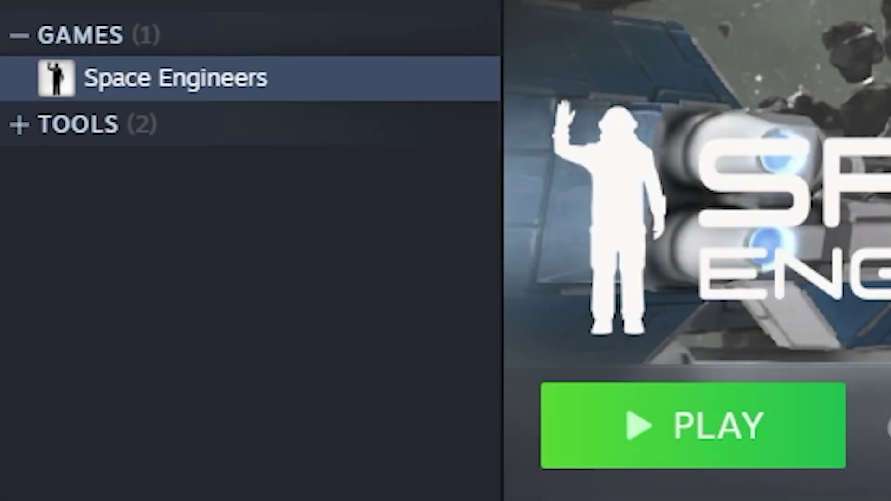
Open the Space Engineers install folder from the game's Steam properties.
right_click(159, 92)
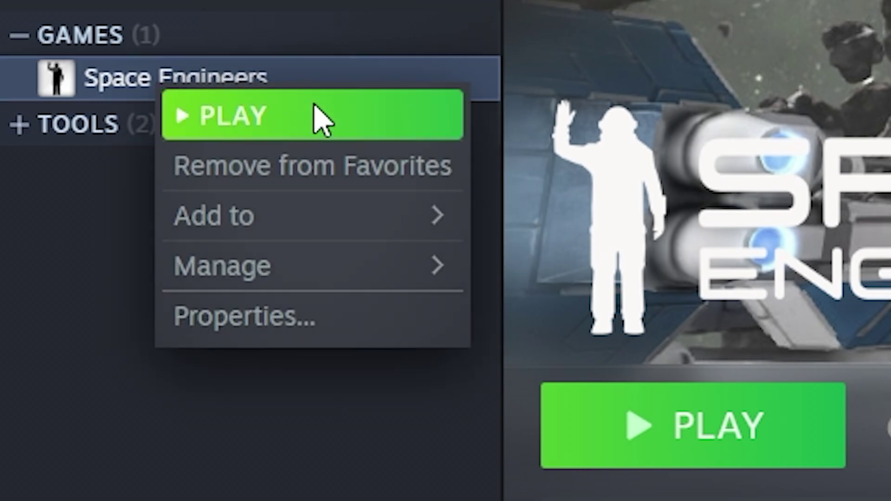
click(294, 338)
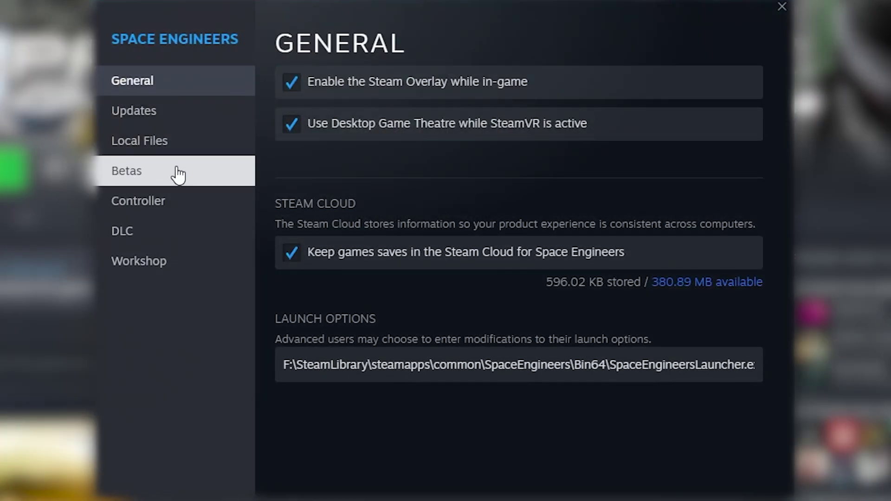
click(192, 155)
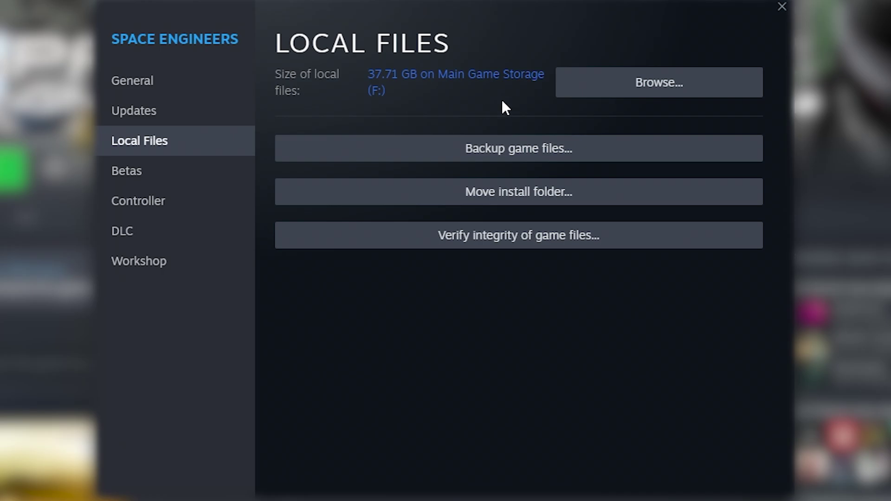
click(649, 84)
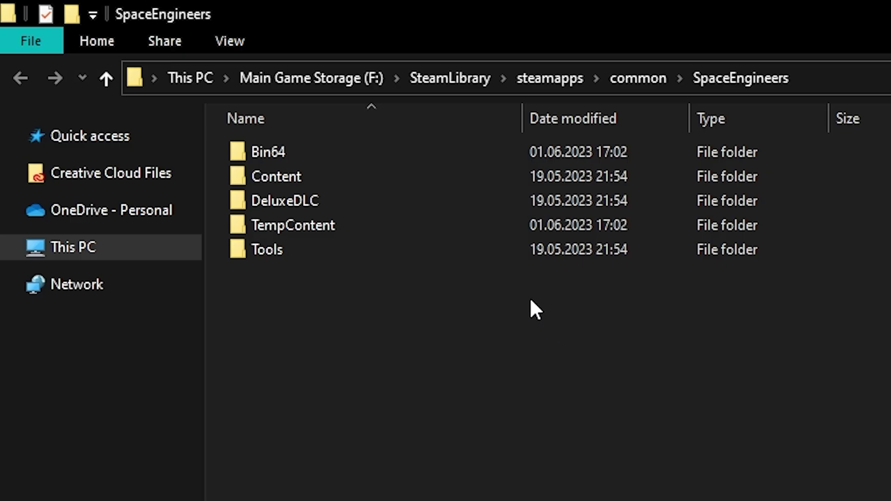
Copy SpaceEngineersLauncher.exe into the Bin64 folder and run it once from there.
double_click(448, 159)
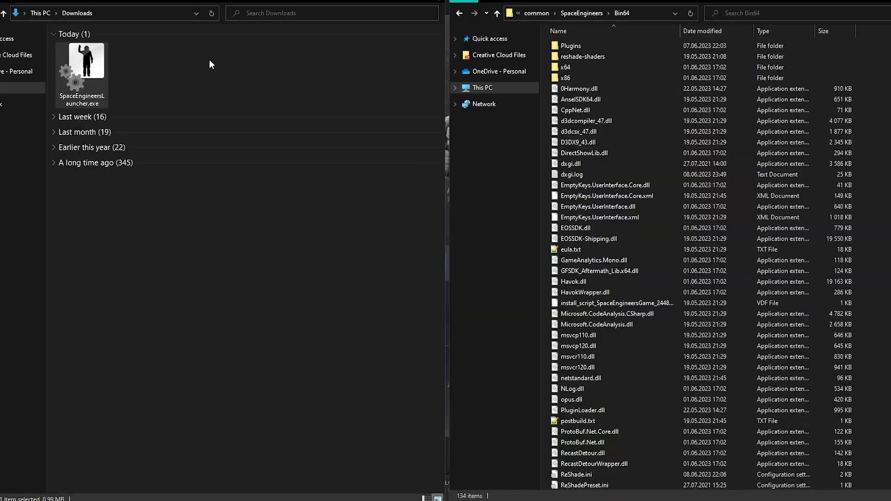
click(80, 86)
drag(79, 85, 605, 165)
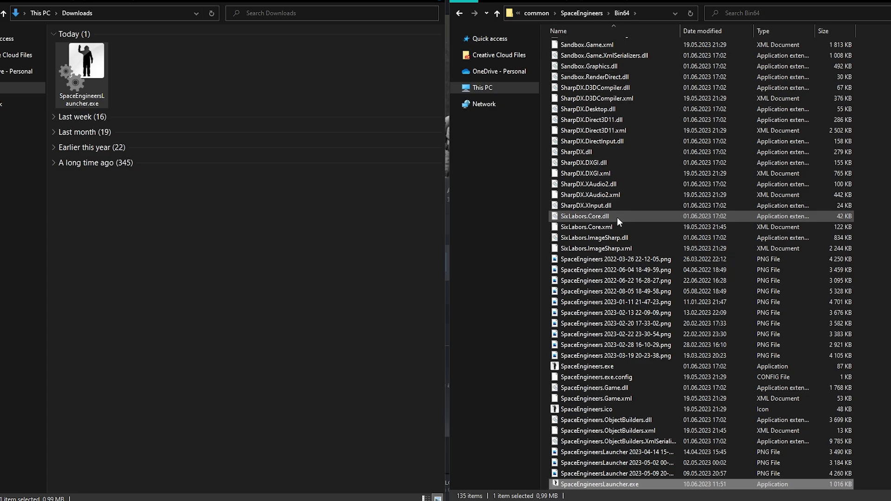
scroll(617, 244, down, 3)
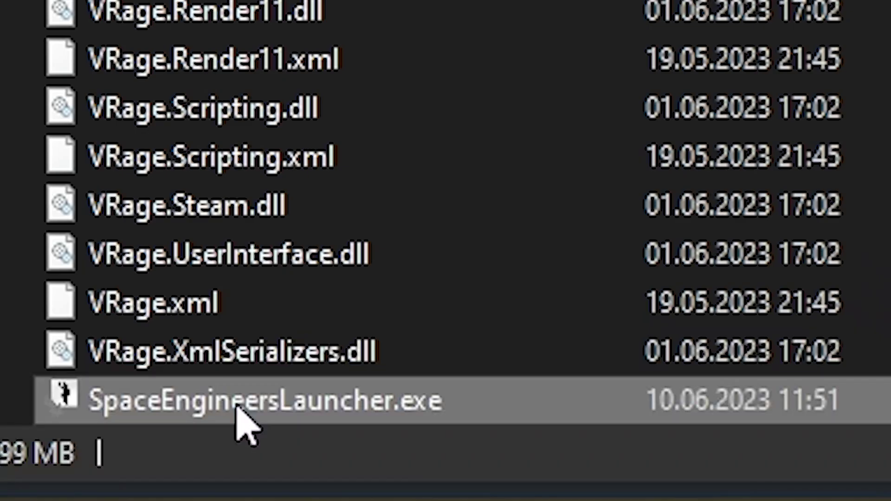
mouse_move(238, 408)
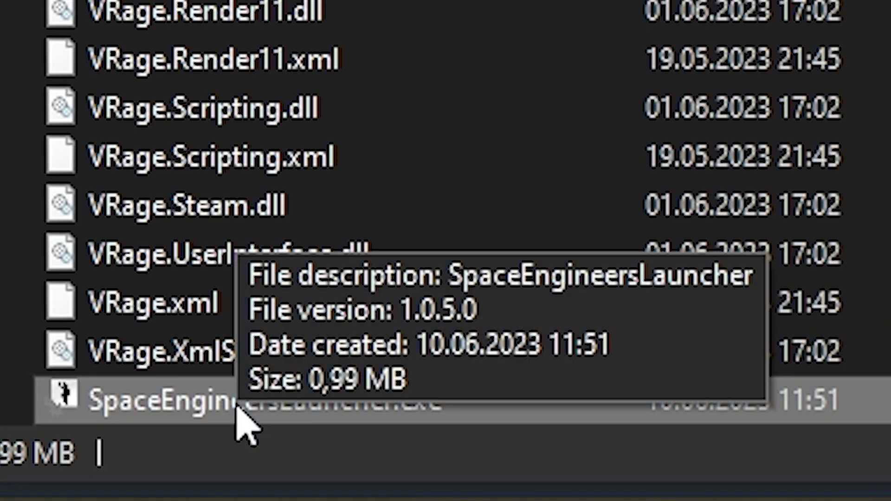
double_click(236, 409)
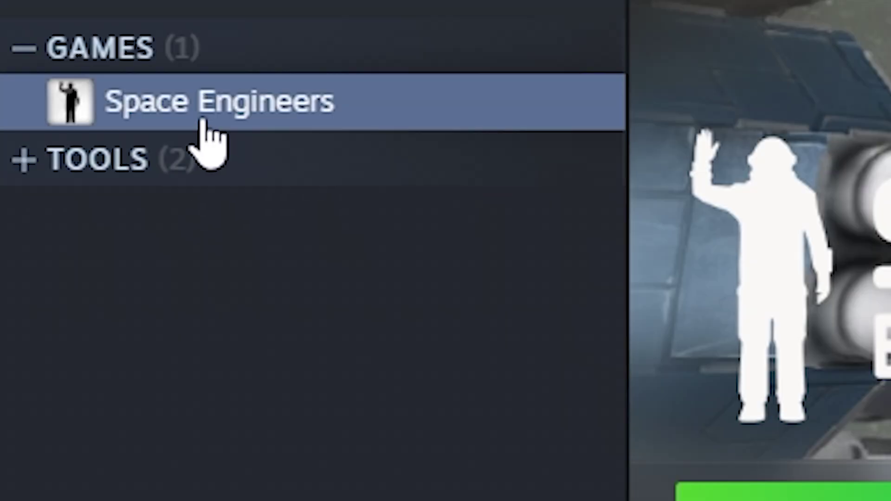
Confirm Space Engineers' Steam launch options contain the Bin64 SpaceEngineersLauncher.exe path plus %command%.
right_click(45, 102)
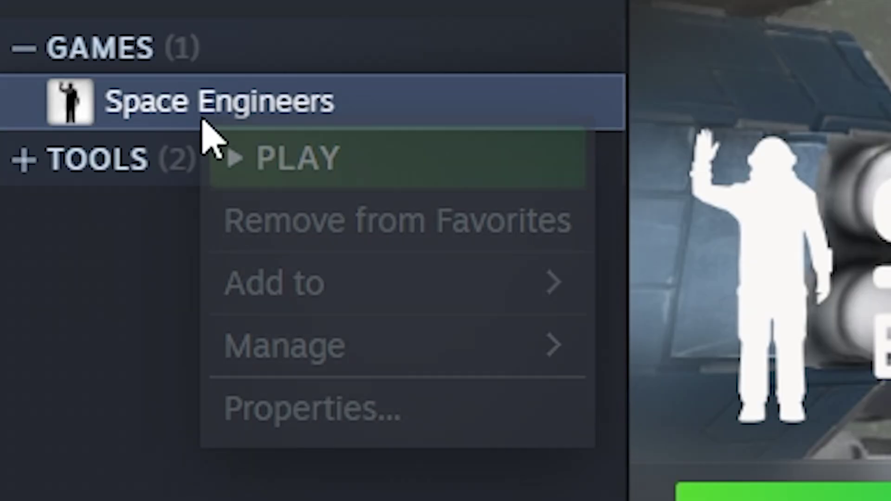
click(270, 434)
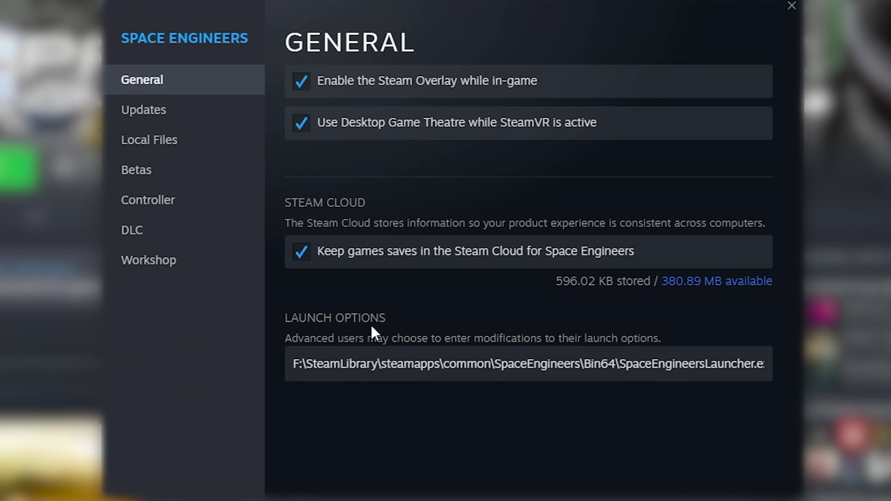
drag(293, 371, 306, 372)
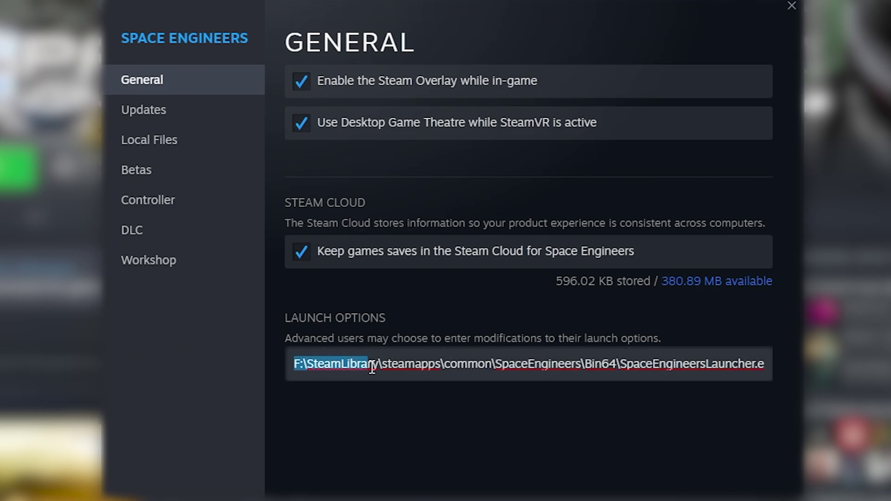
drag(687, 379, 760, 374)
drag(692, 364, 764, 363)
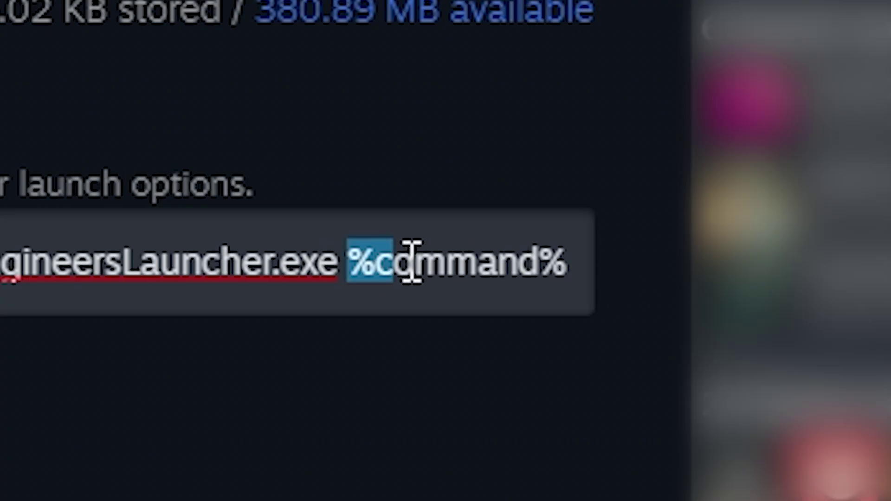
click(417, 359)
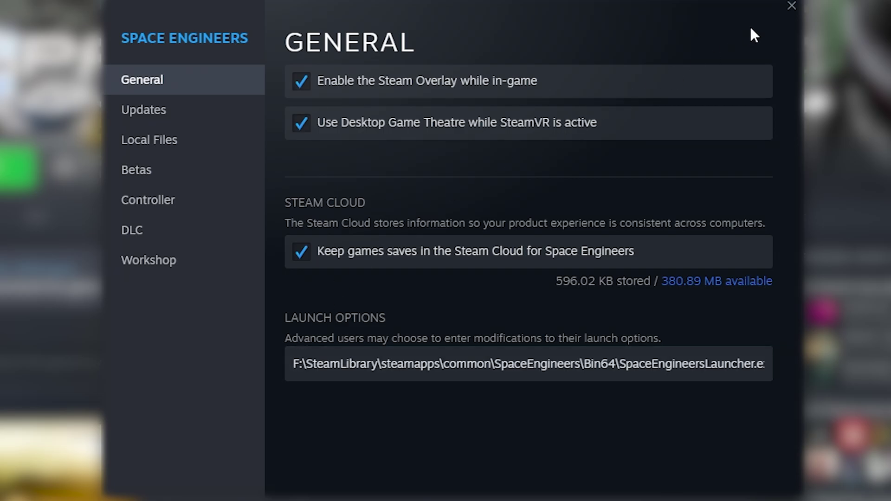
drag(285, 363, 303, 363)
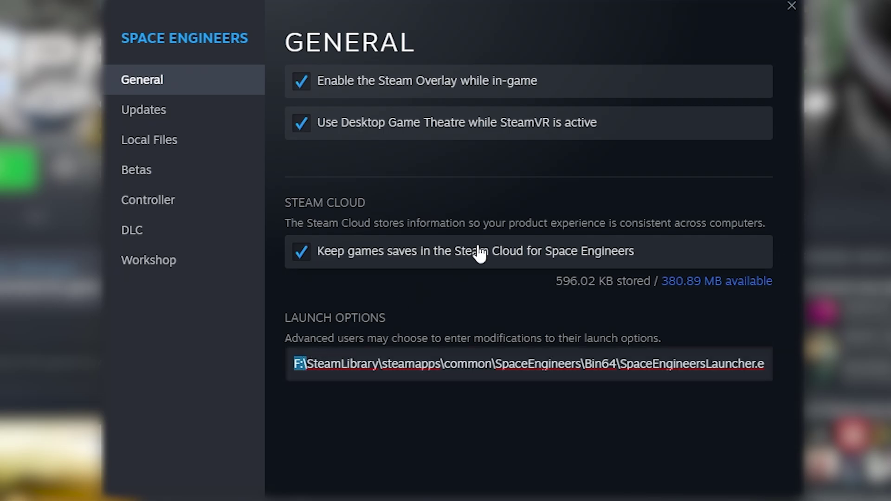
click(791, 5)
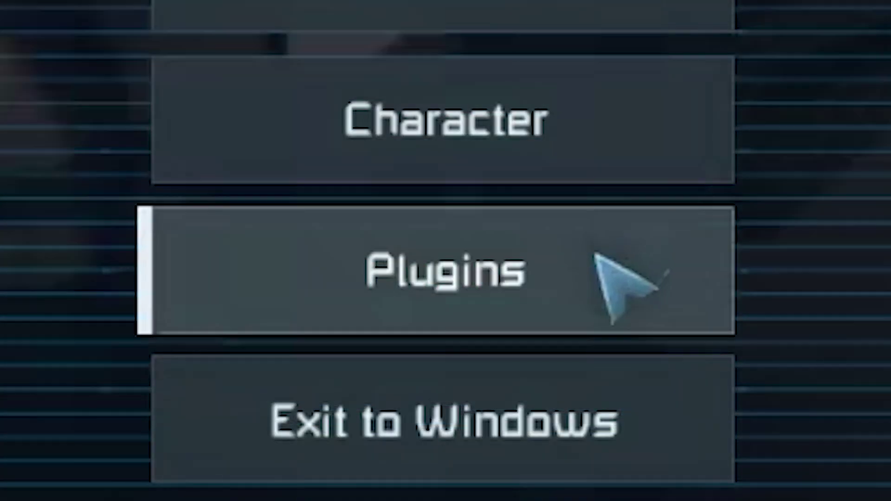
Add the No Armor Edges plugin in Plugin Loader, apply, and restart the game.
click(575, 291)
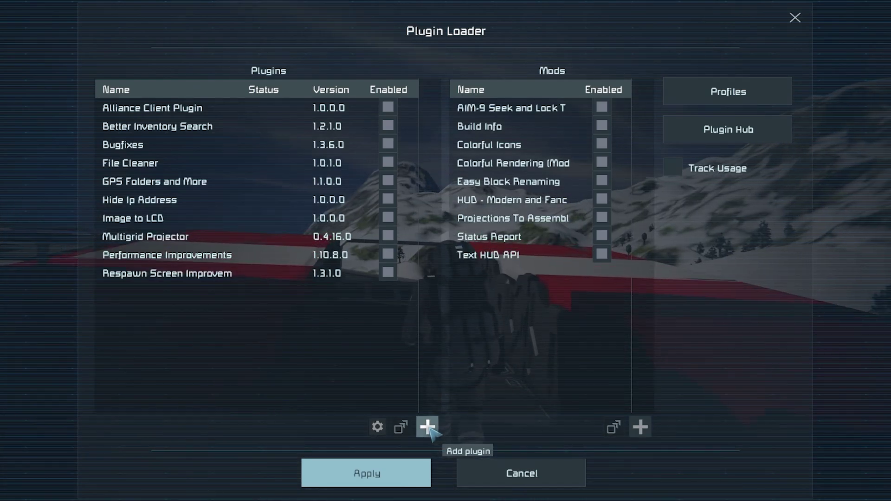
click(428, 427)
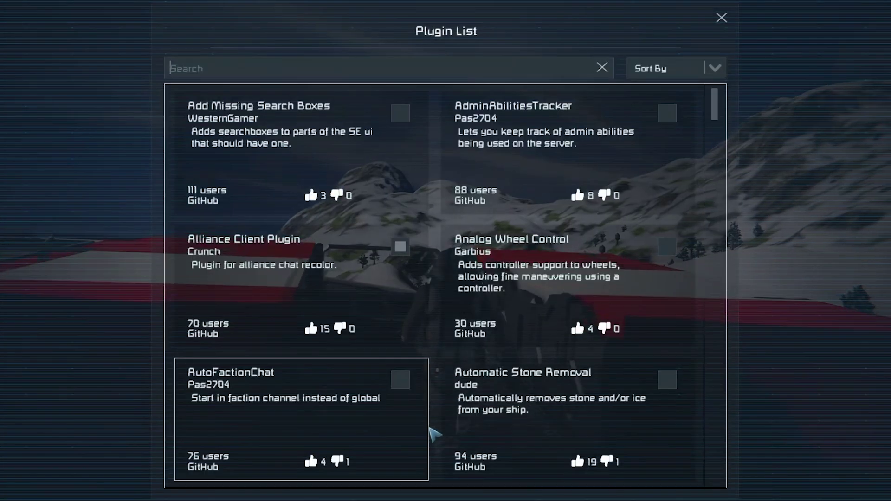
drag(715, 105, 729, 328)
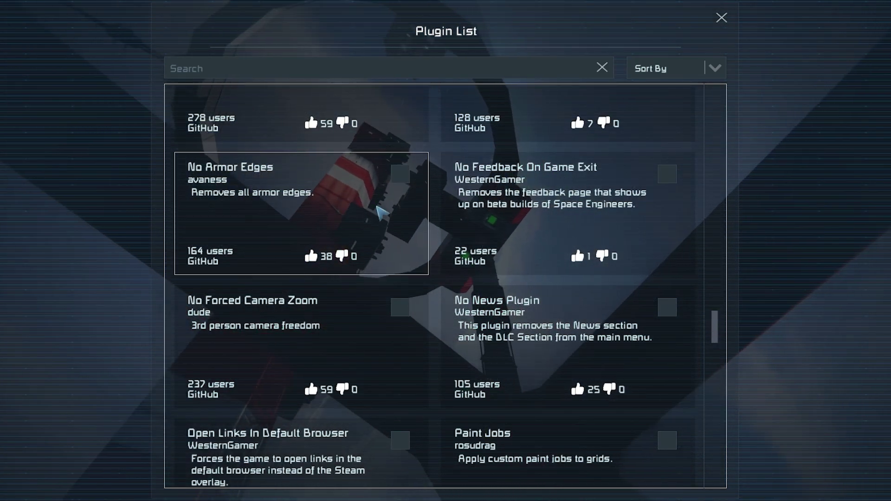
click(401, 175)
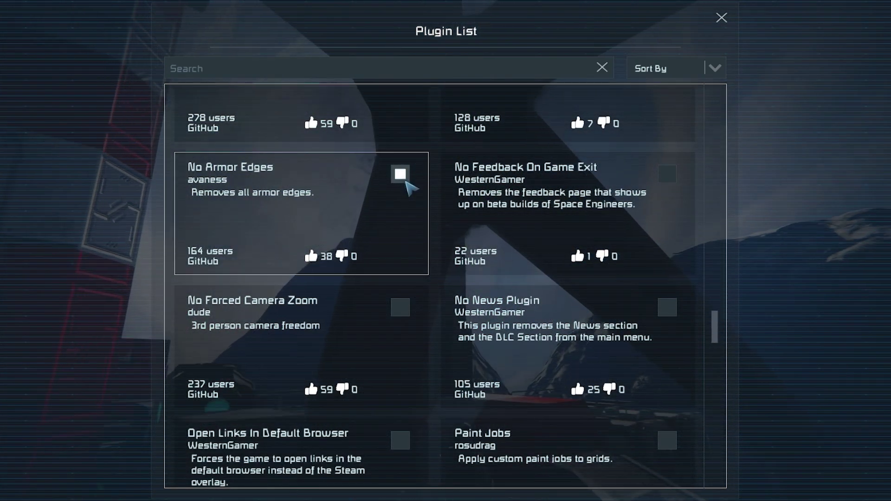
click(723, 21)
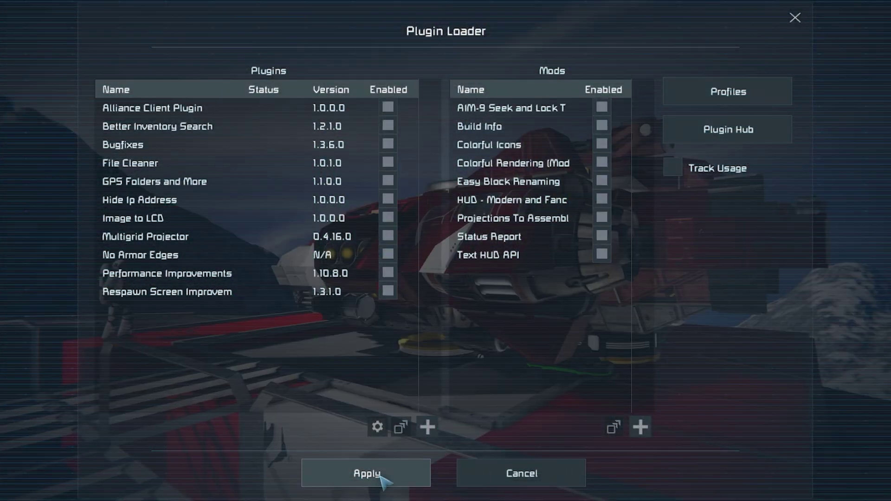
click(388, 473)
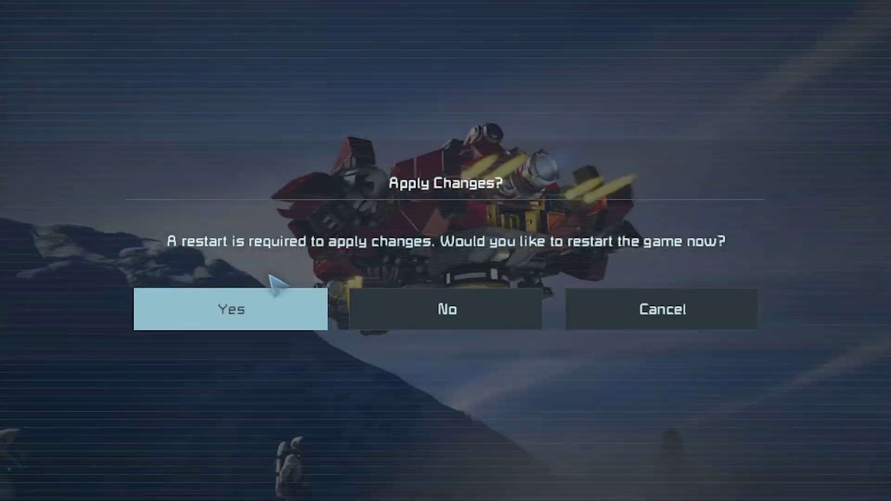
click(257, 320)
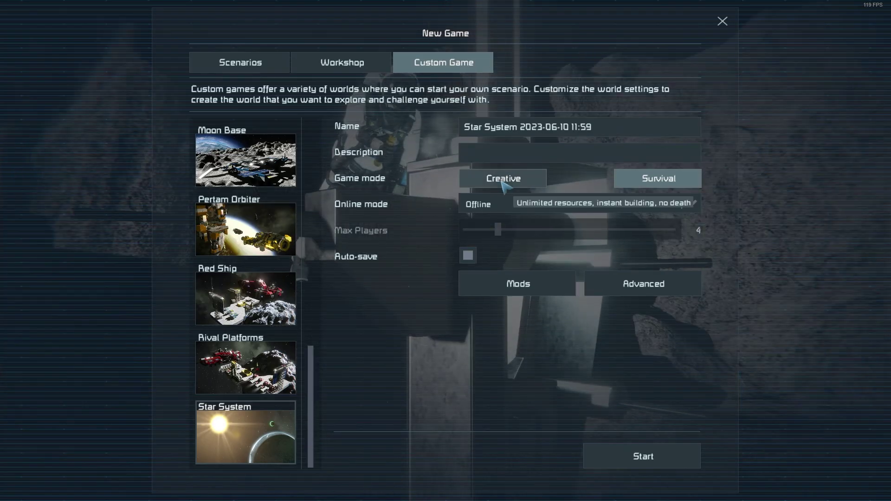
Start a Creative Star System world and place a Light Armor Block on the hillside.
click(504, 186)
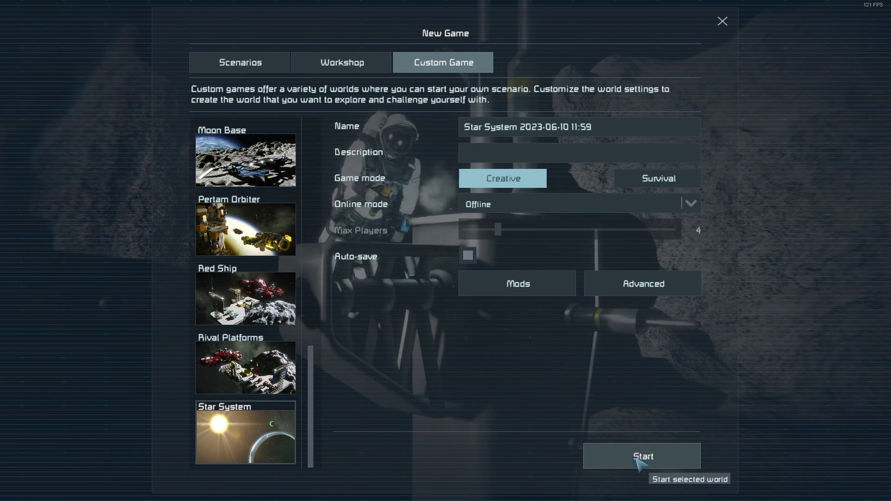
click(632, 459)
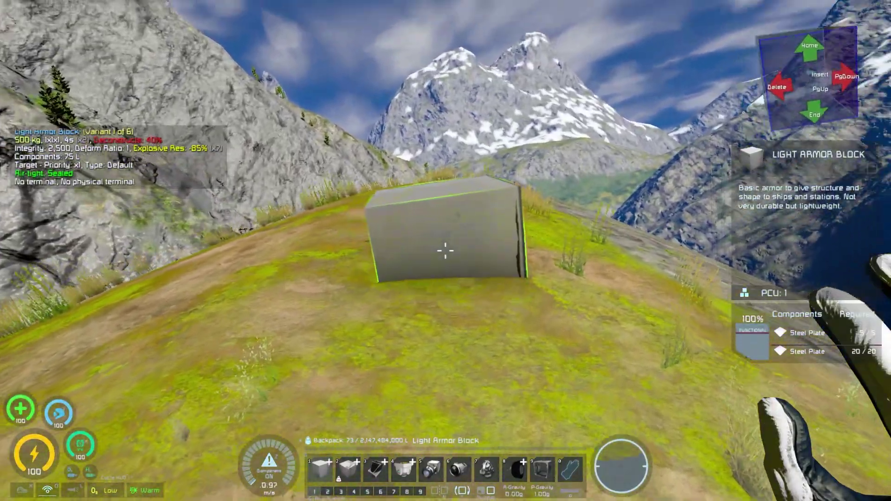
click(445, 250)
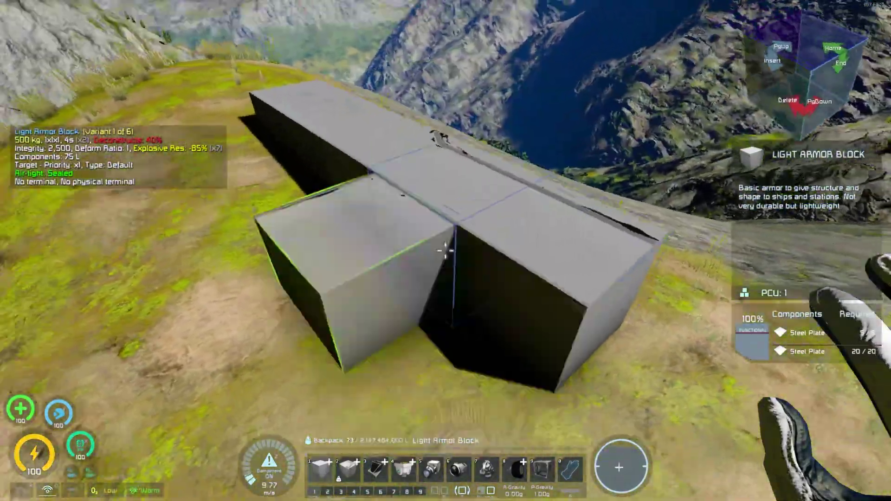